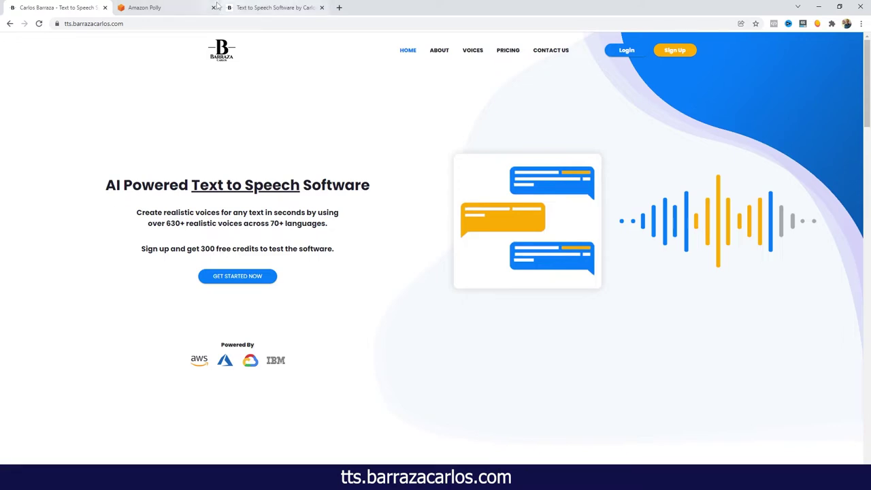
Look at the Amazon Polly overview page, and set the language on the Synthesize Text page to English (USA).
left_click(166, 10)
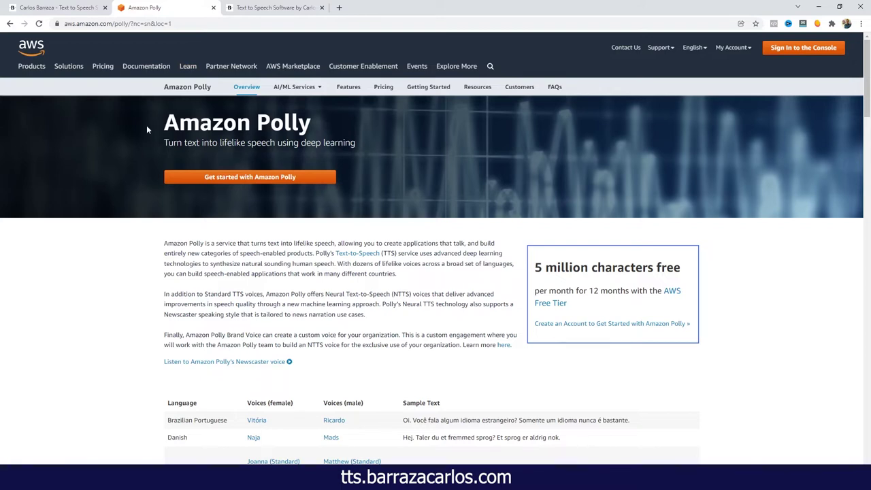
left_click(265, 8)
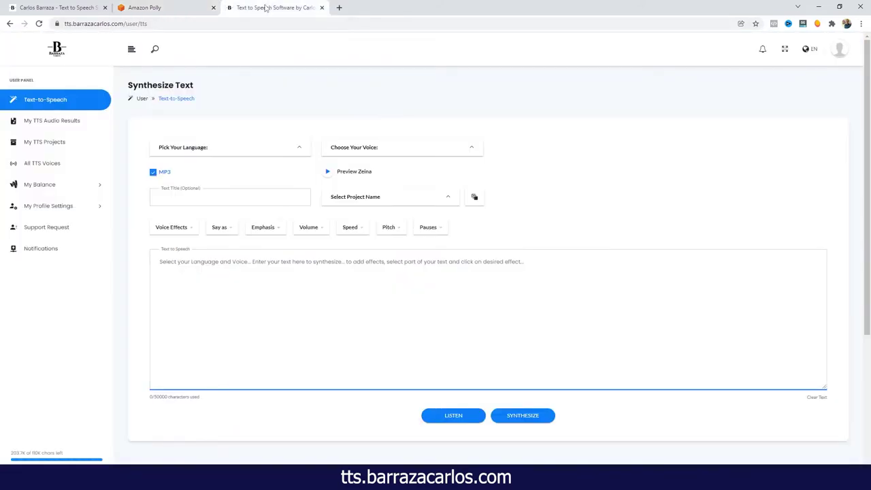
left_click(223, 153)
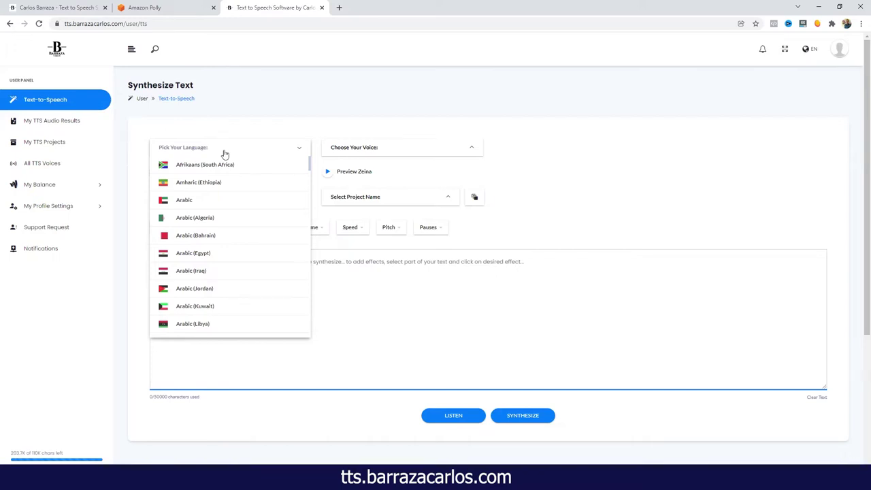
scroll(214, 224, "down", 6)
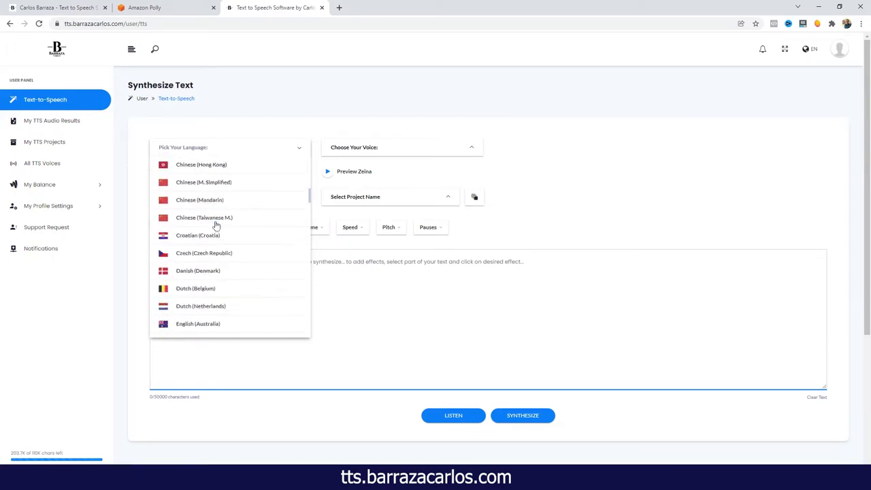
scroll(216, 225, "down", 3)
scroll(215, 227, "down", 2)
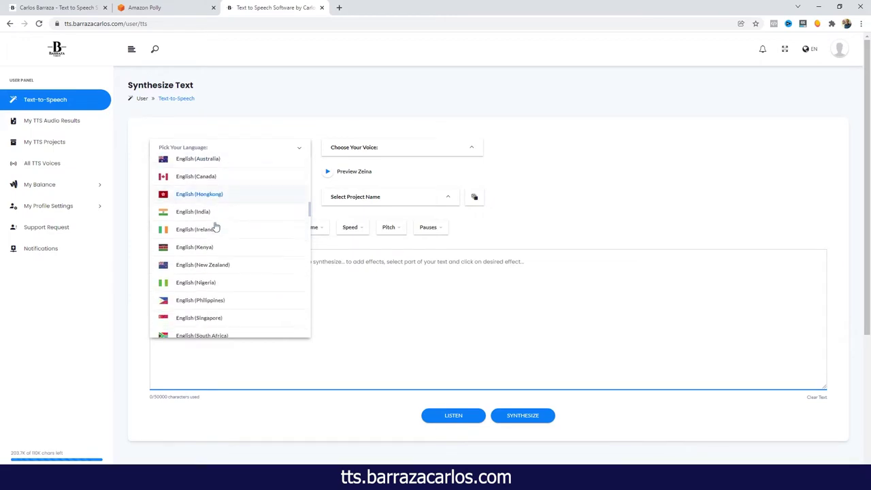
scroll(216, 230, "down", 5)
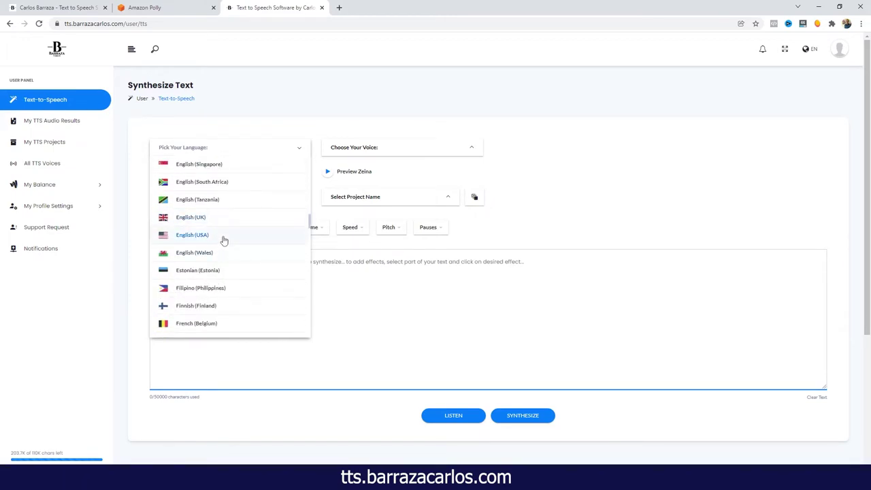
left_click(224, 241)
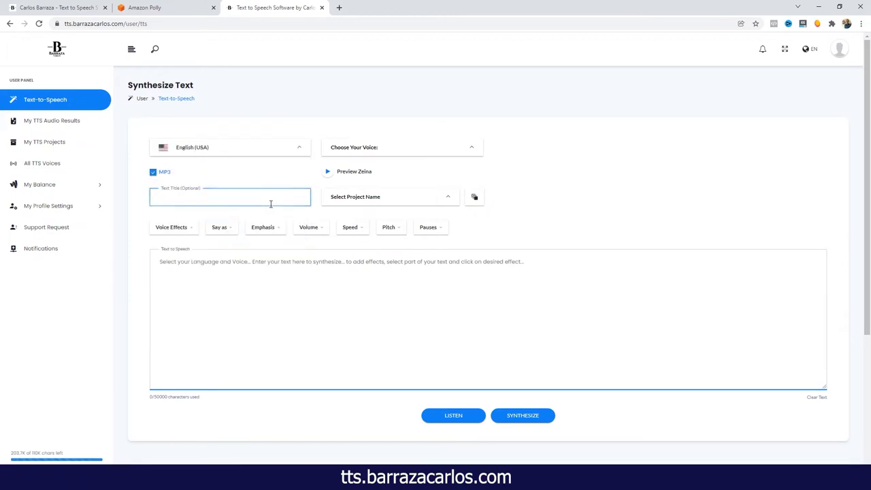
Choose the AWS neural male voice Matthew for English (USA) and play its preview.
left_click(336, 153)
scroll(388, 175, "down", 1)
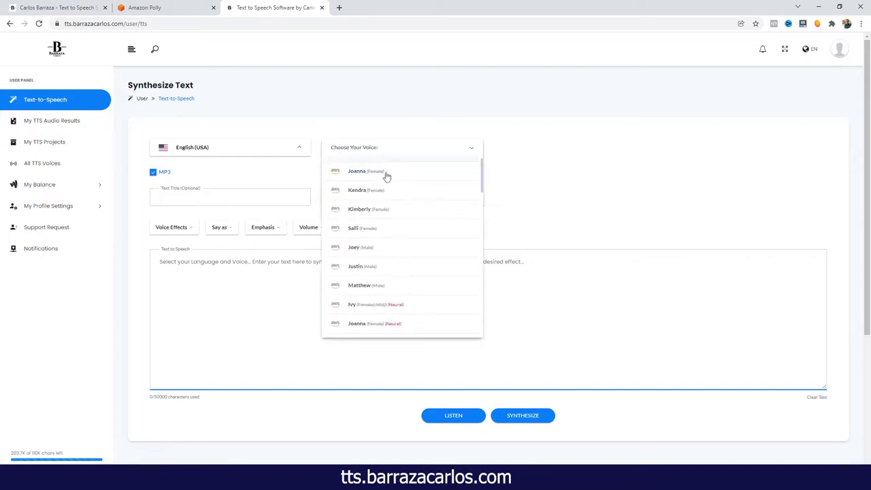
scroll(386, 177, "down", 1)
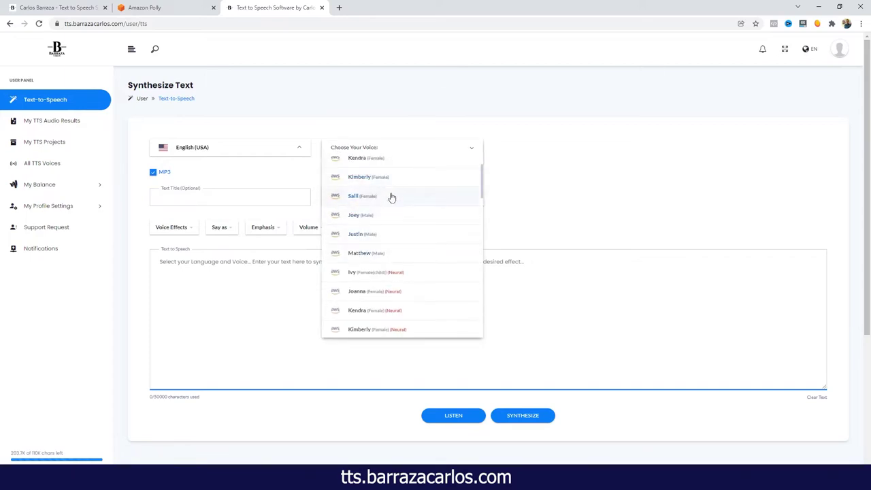
scroll(388, 182, "down", 1)
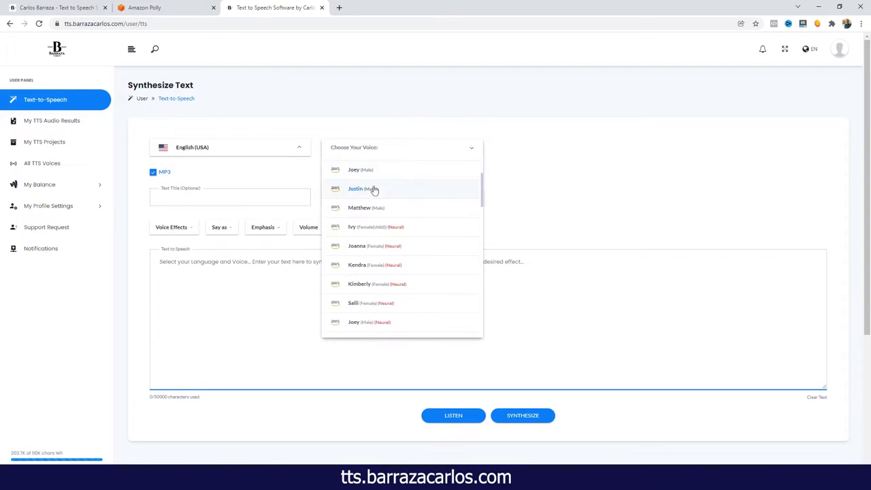
scroll(378, 189, "down", 2)
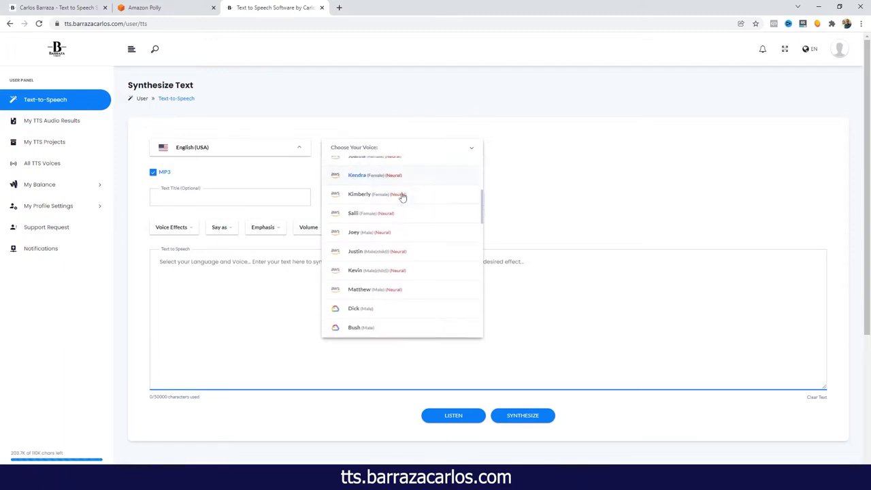
left_click(370, 296)
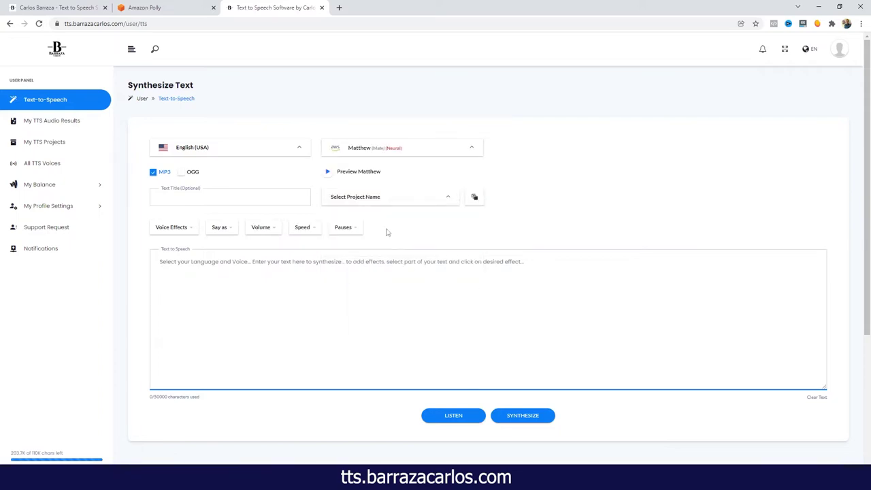
left_click(326, 173)
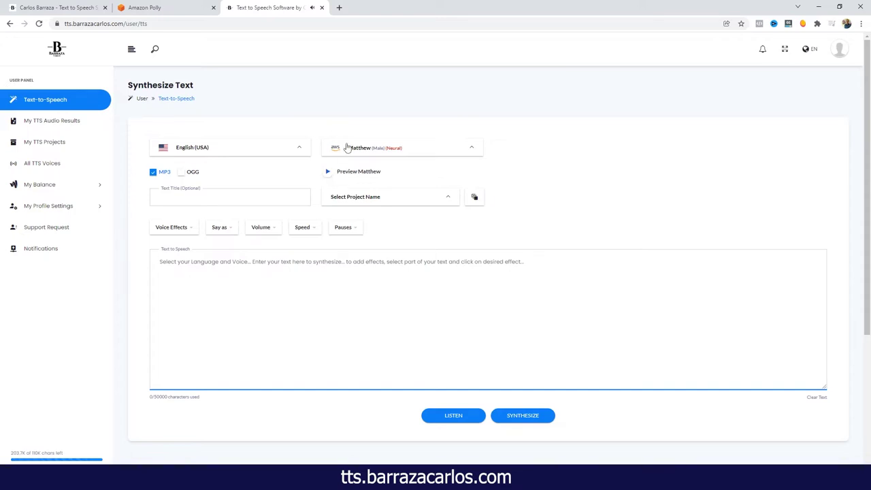
Switch to the AWS neural female voice Joanna and play its preview, stopping it after listening.
left_click(345, 149)
scroll(370, 237, "up", 3)
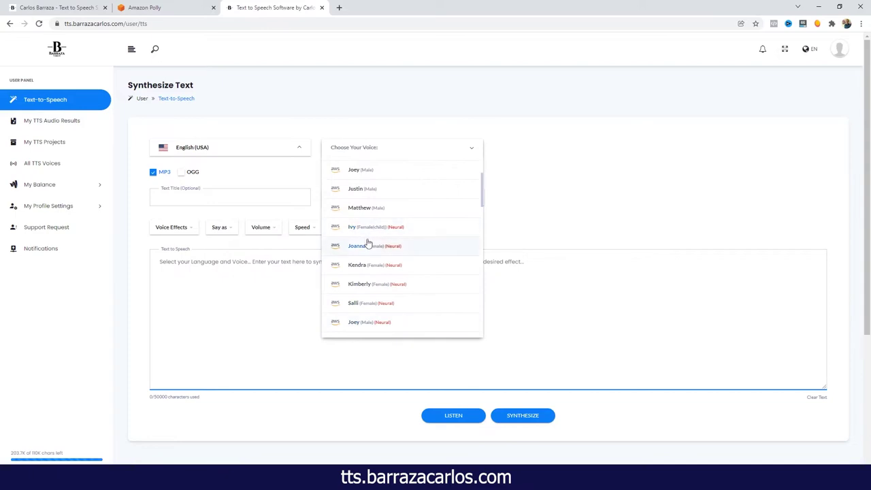
left_click(368, 244)
left_click(328, 175)
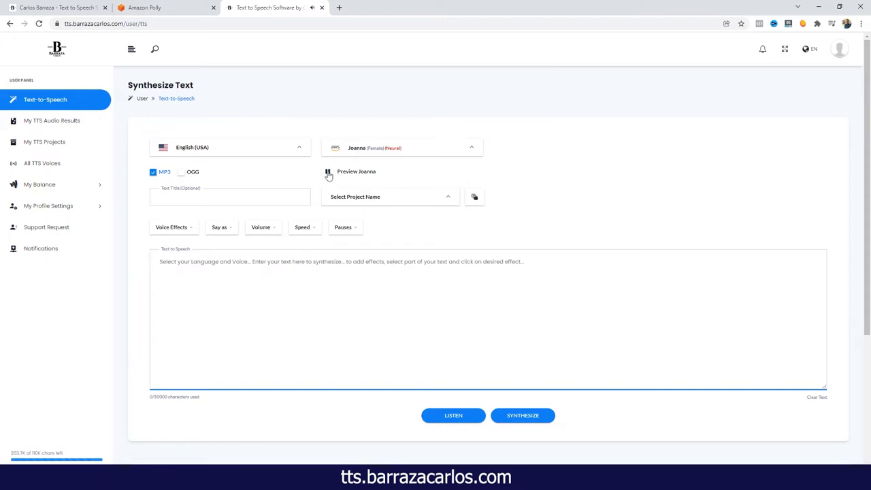
left_click(329, 173)
left_click(329, 174)
Switch to the AWS neural male child voice Justin and play its preview.
left_click(351, 148)
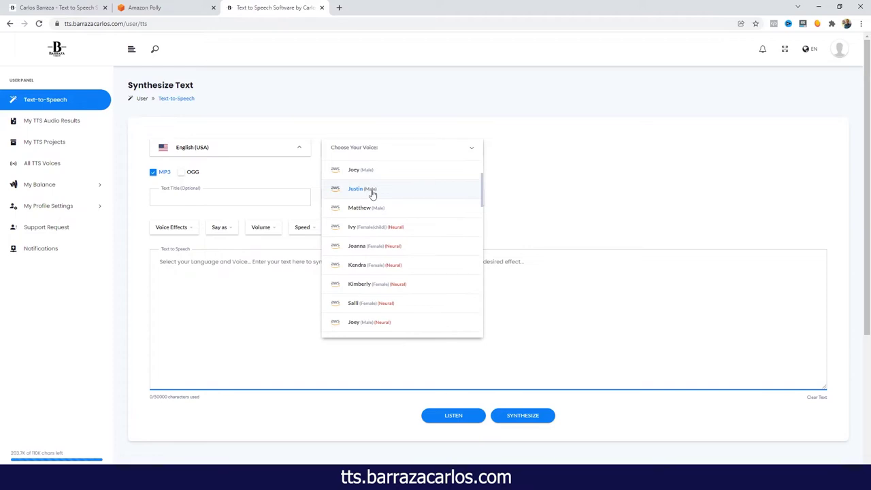
scroll(373, 196, "down", 1)
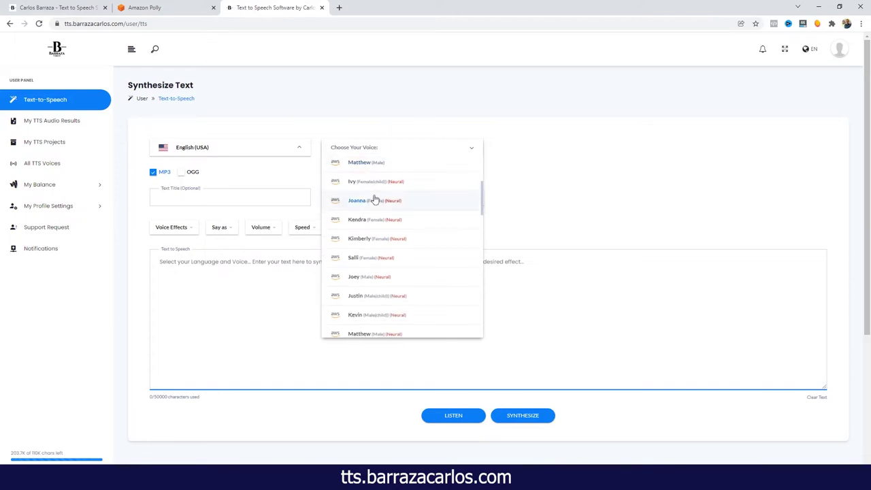
left_click(379, 299)
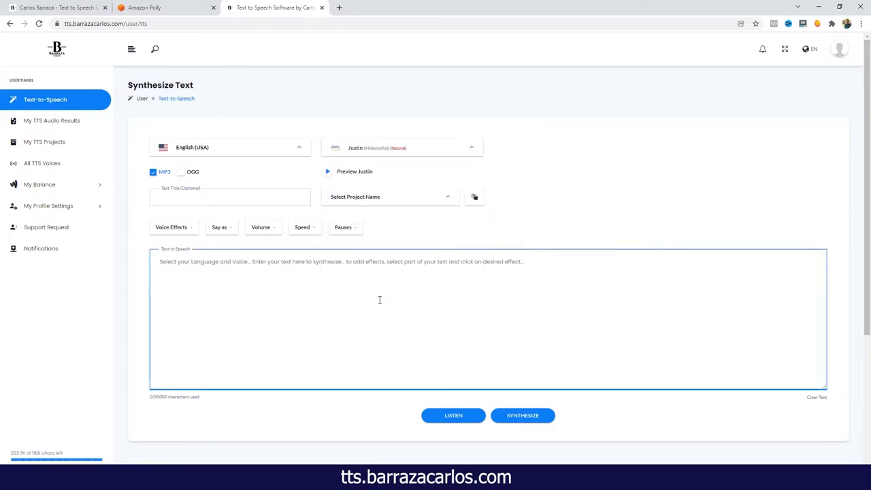
left_click(327, 172)
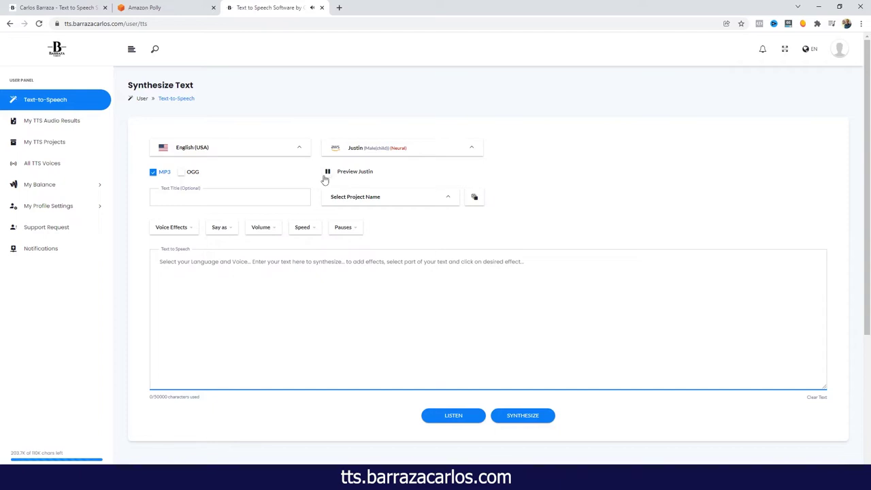
Switch to the AWS neural female child voice Ivy and play its preview, stopping it after listening.
left_click(354, 147)
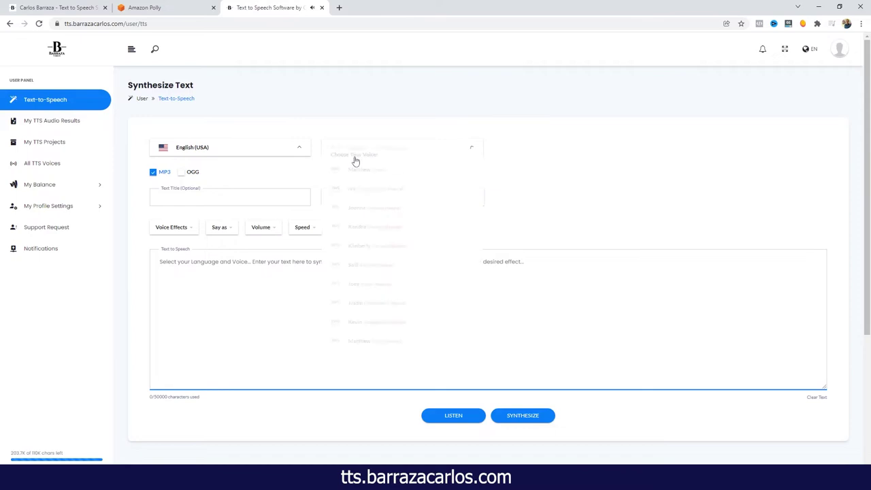
scroll(349, 231, "up", 2)
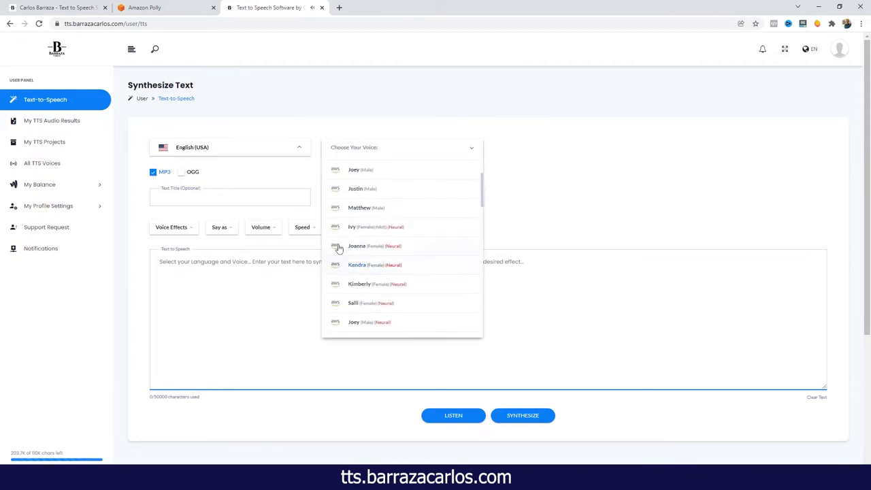
left_click(349, 230)
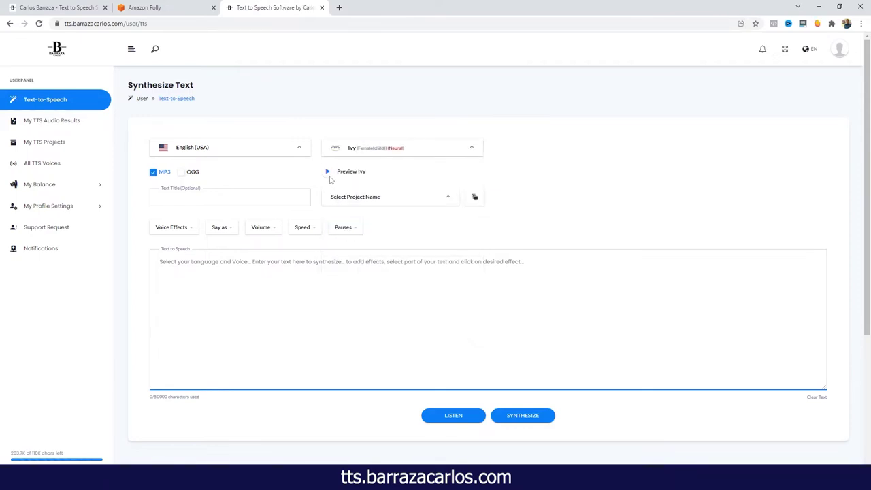
left_click(328, 177)
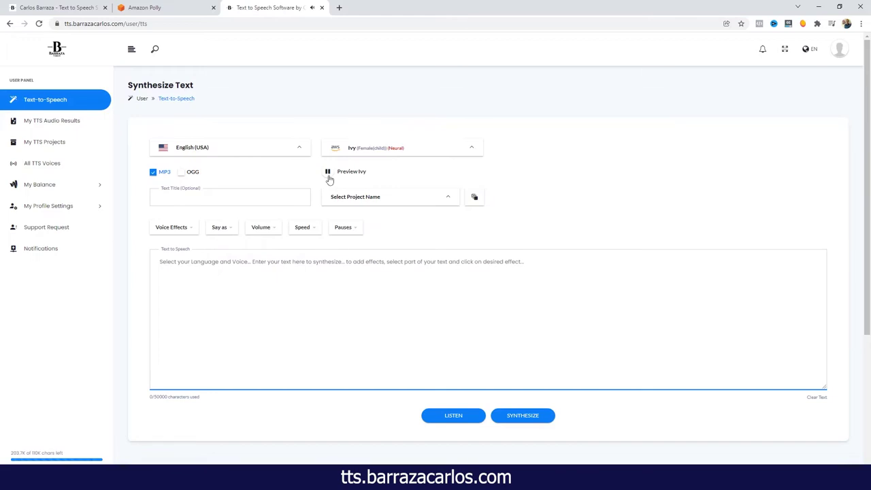
left_click(328, 176)
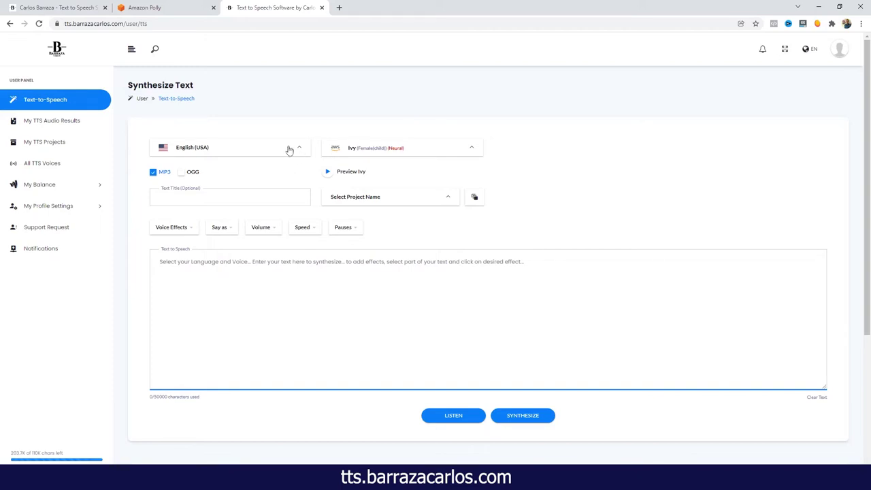
Change the synthesis language to Japanese (Japan).
left_click(288, 150)
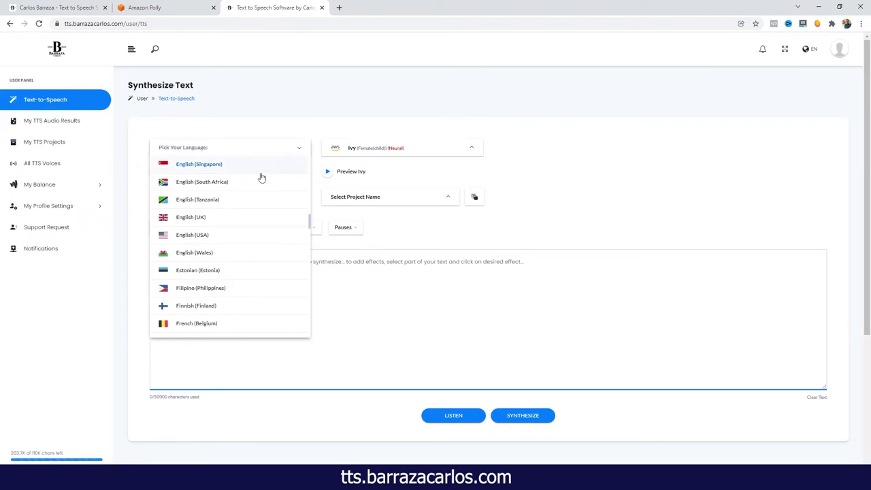
scroll(257, 181, "down", 2)
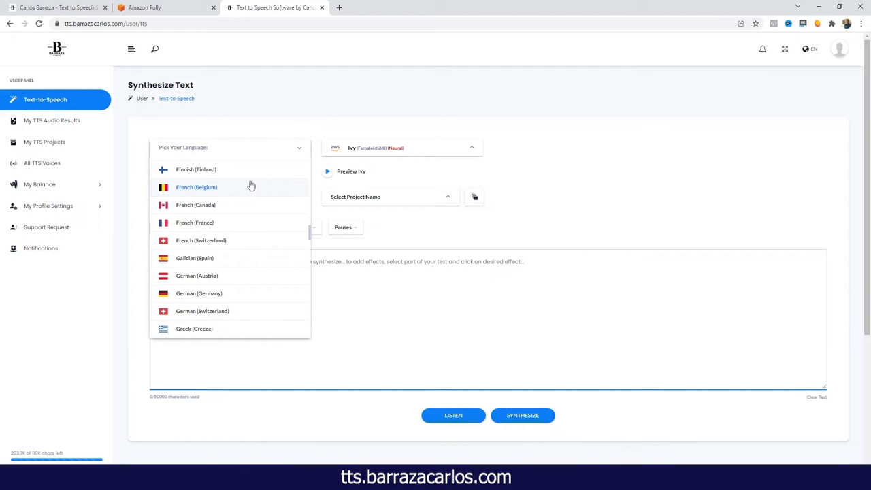
scroll(251, 185, "down", 1)
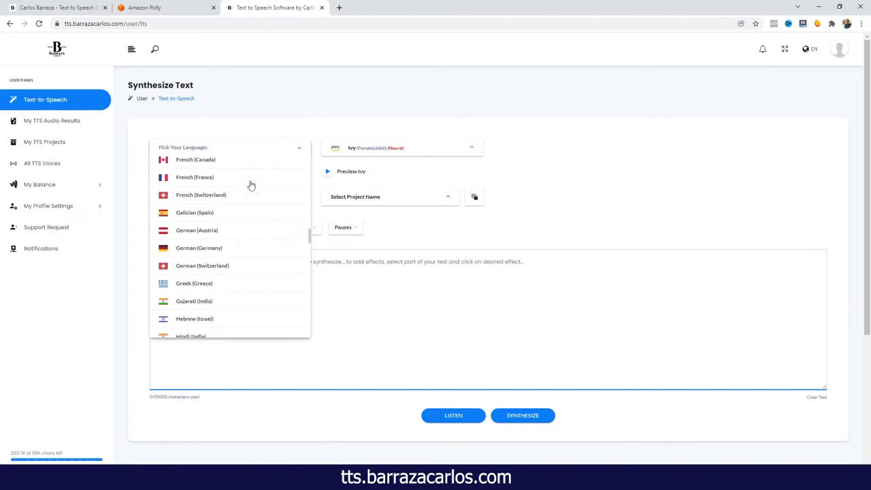
scroll(244, 186, "down", 1)
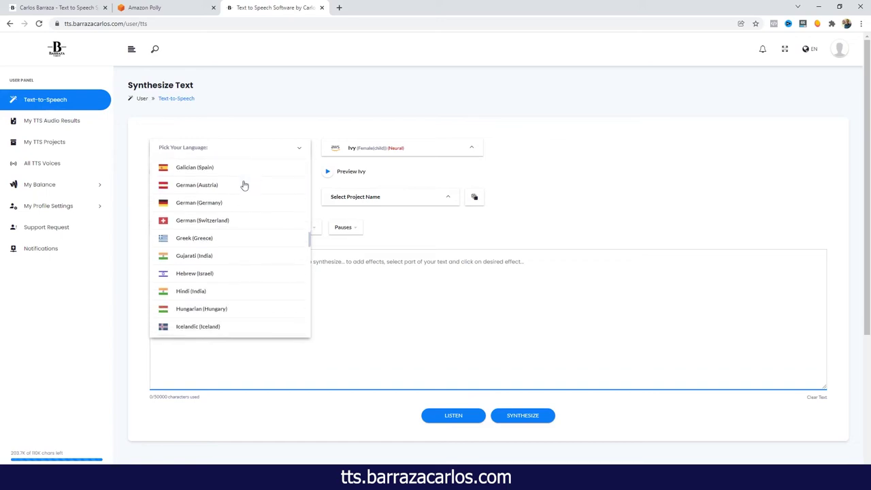
scroll(241, 186, "down", 1)
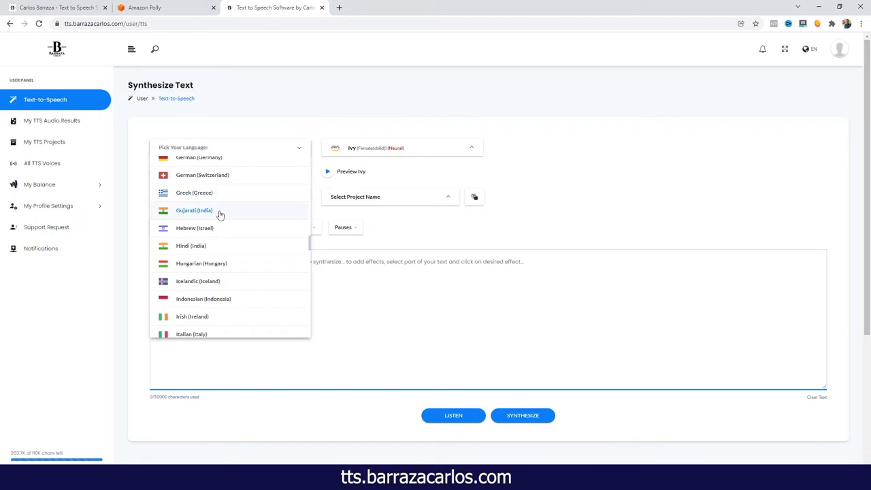
scroll(220, 215, "down", 2)
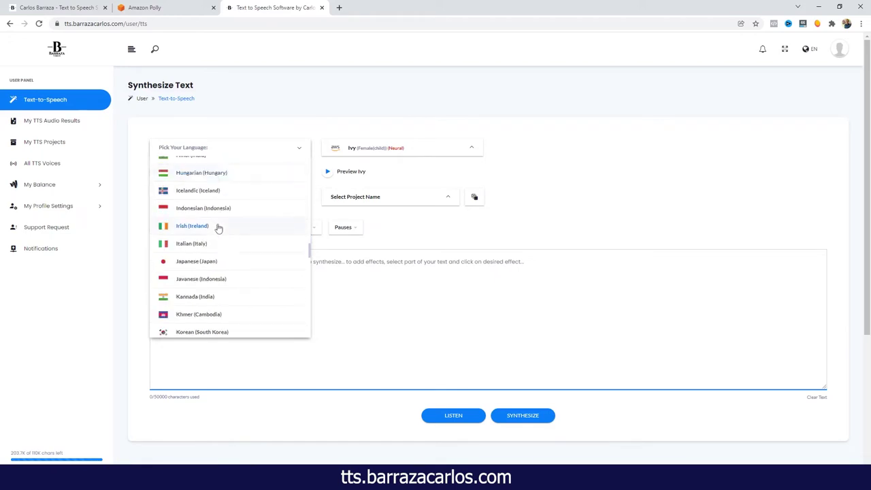
left_click(202, 266)
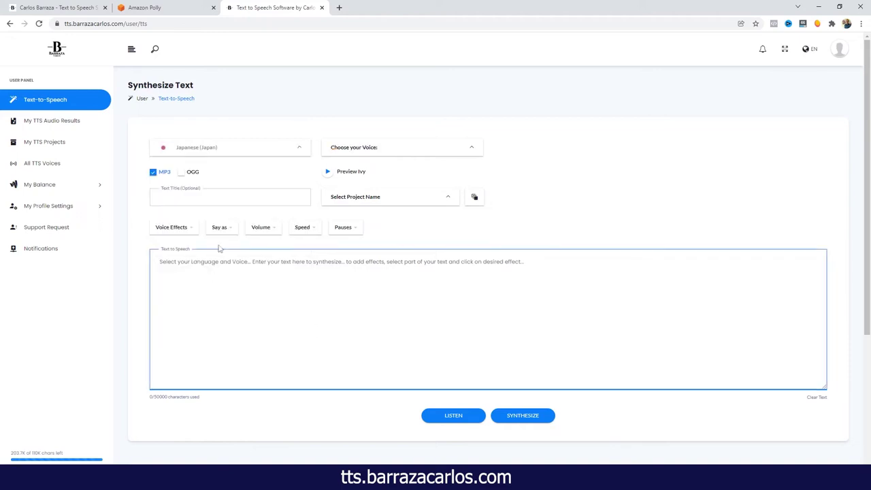
Choose the AWS female voice Mizuki for Japanese and play its preview.
left_click(370, 154)
scroll(381, 177, "up", 3)
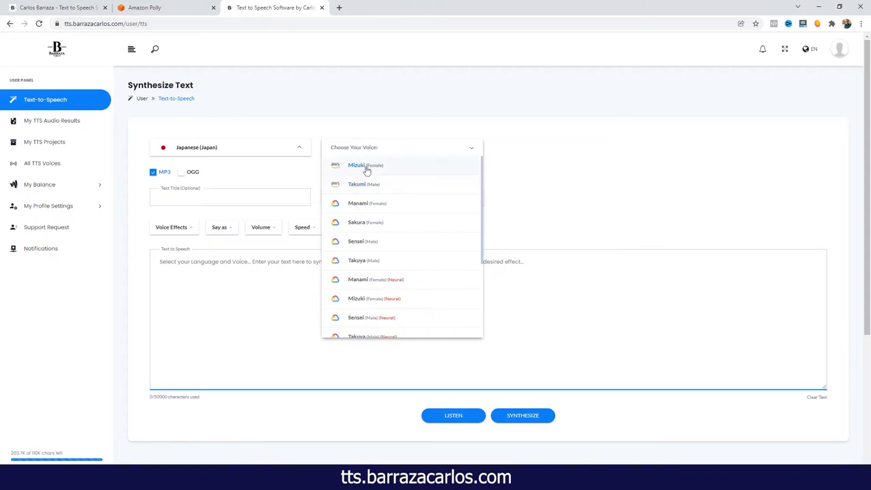
left_click(367, 170)
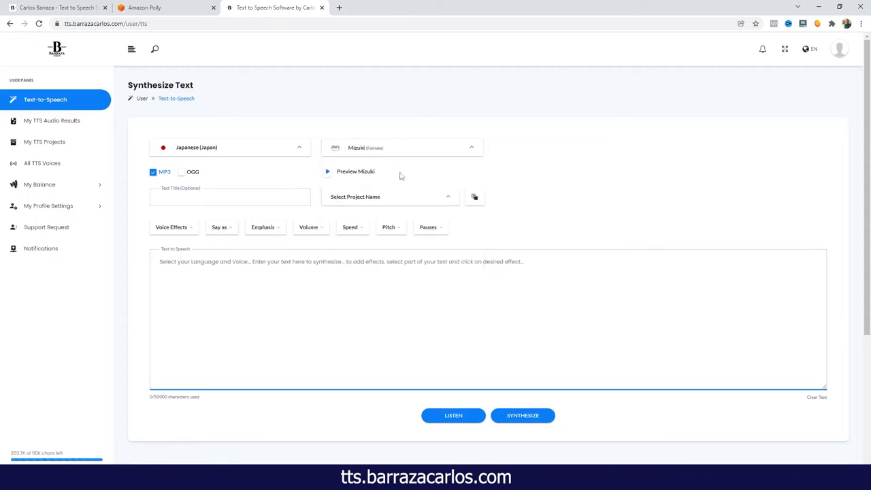
left_click(328, 173)
Change the synthesis language to Korean (South Korea).
left_click(278, 150)
scroll(245, 190, "down", 3)
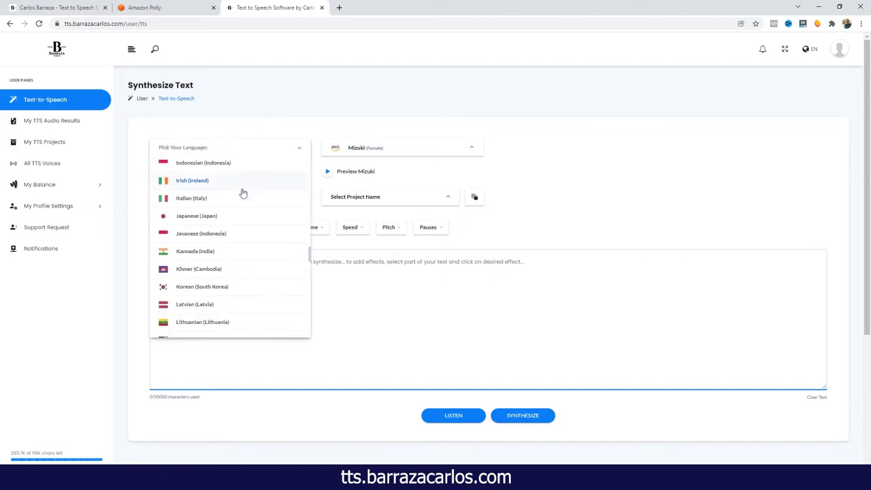
left_click(218, 246)
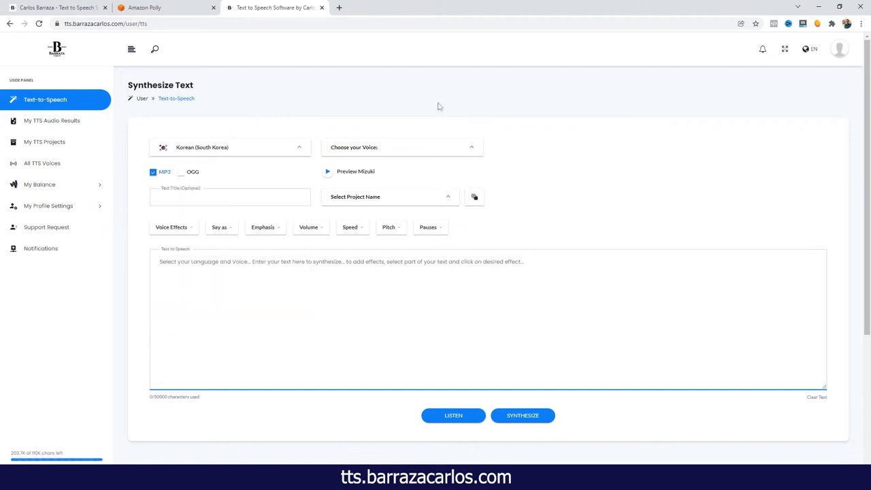
Choose the AWS neural female voice Seoyeon for Korean and play its preview.
left_click(364, 148)
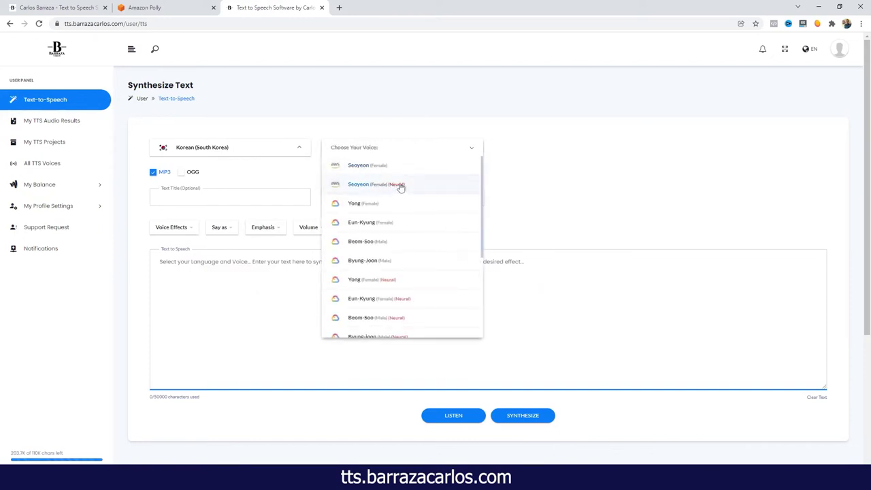
left_click(402, 188)
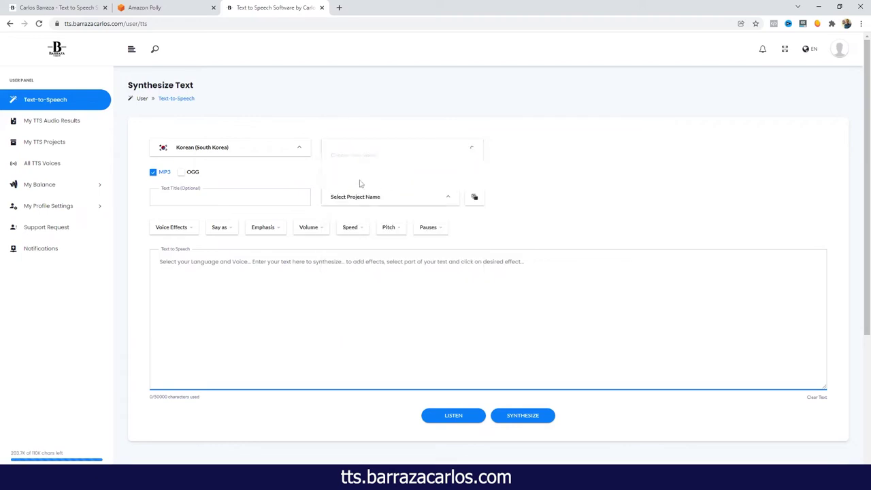
left_click(328, 173)
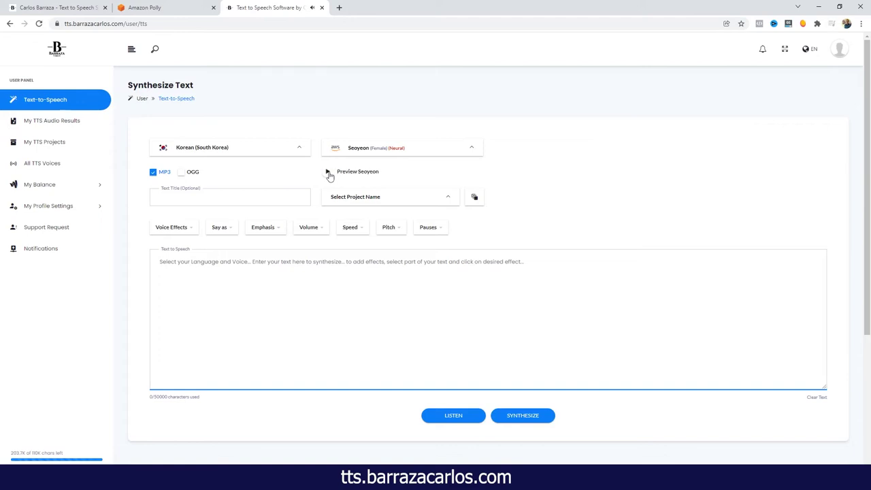
Change the synthesis language to Spanish (Mexico).
left_click(291, 152)
scroll(231, 211, "down", 4)
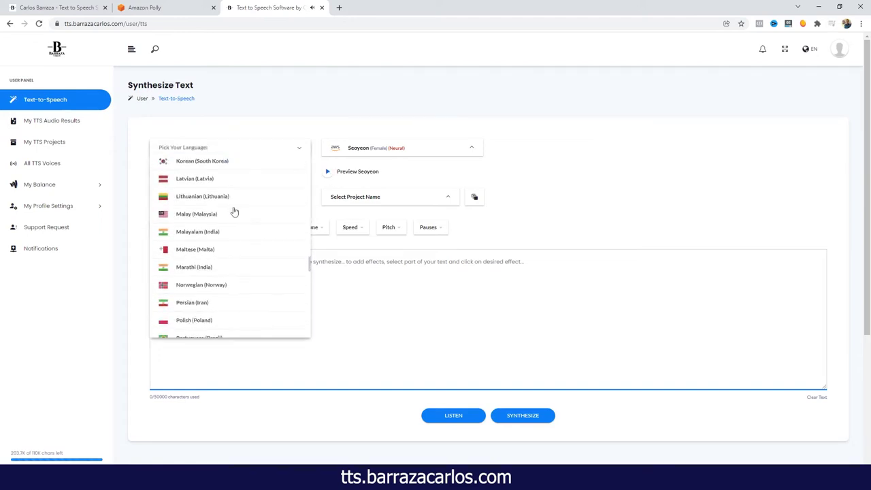
scroll(243, 196, "down", 5)
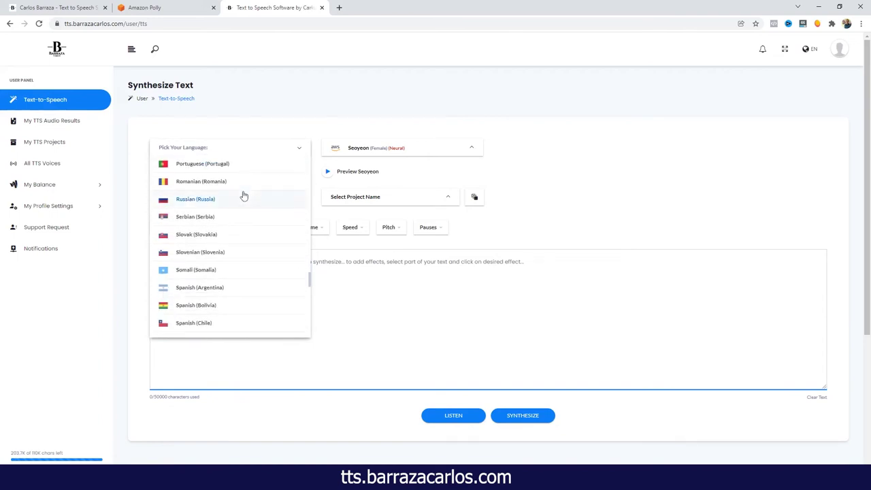
left_click(205, 227)
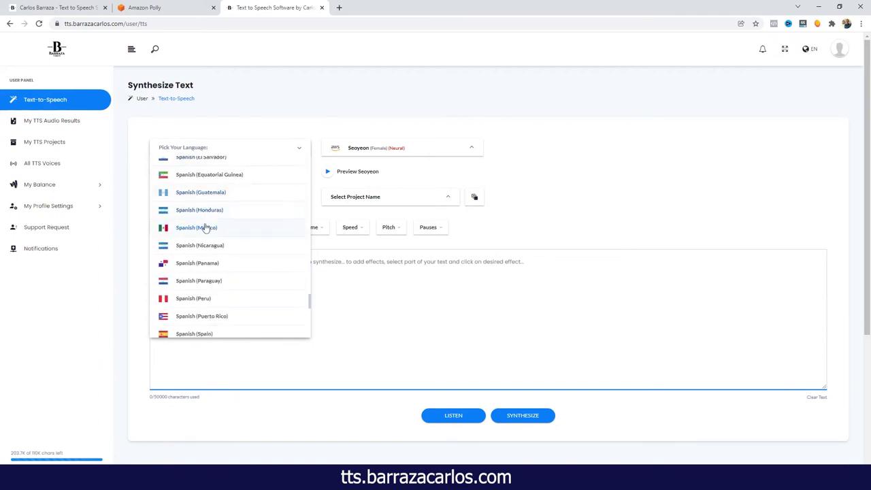
Choose the AWS female voice Mia for Mexican Spanish and play its preview.
left_click(347, 154)
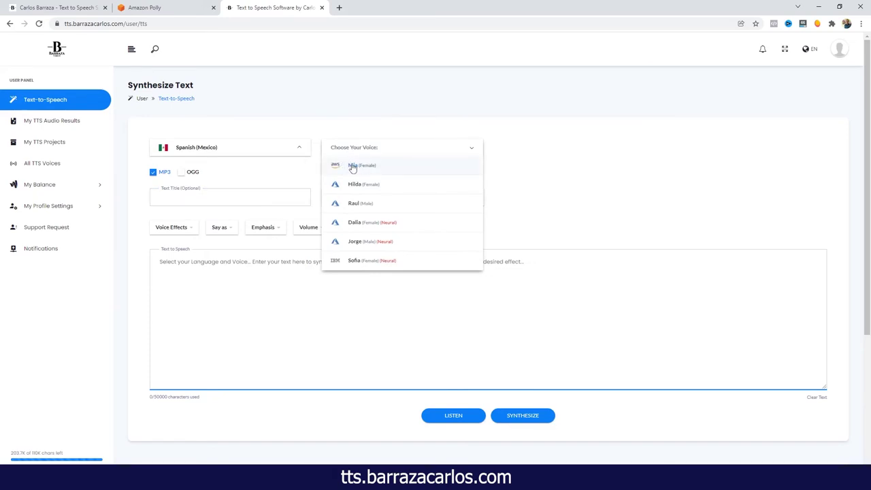
left_click(351, 166)
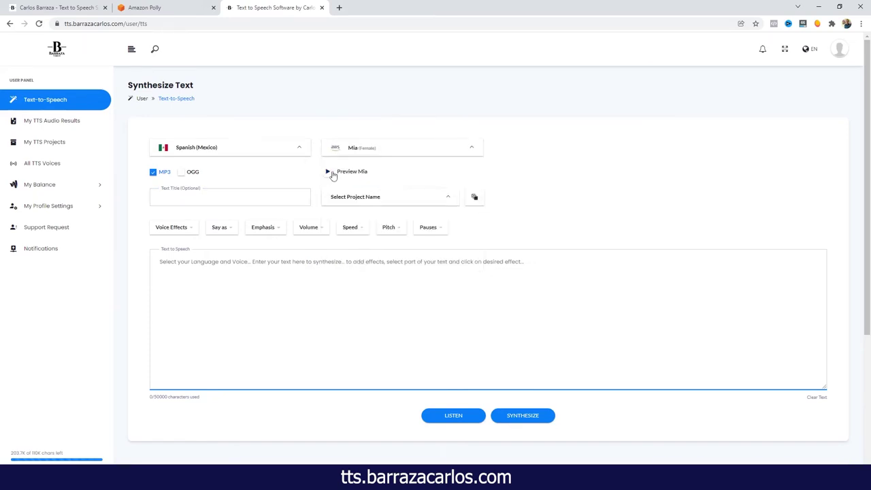
left_click(328, 172)
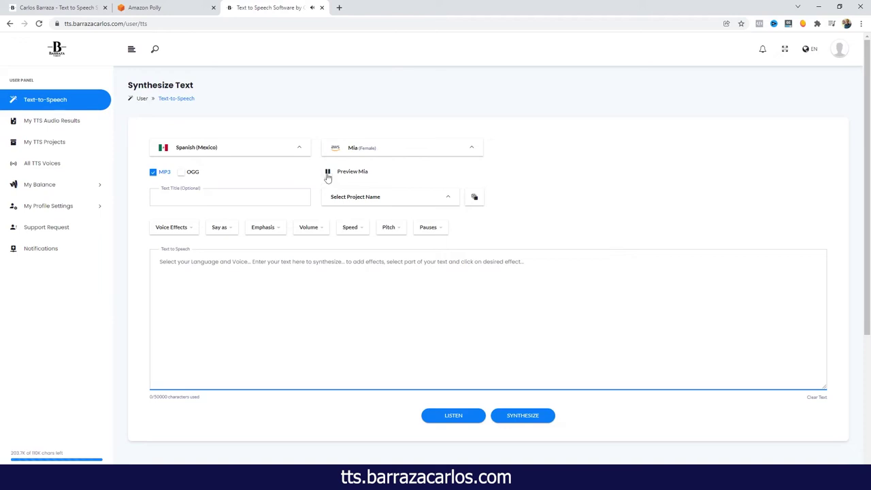
Change the synthesis language to Spanish (USA).
left_click(289, 155)
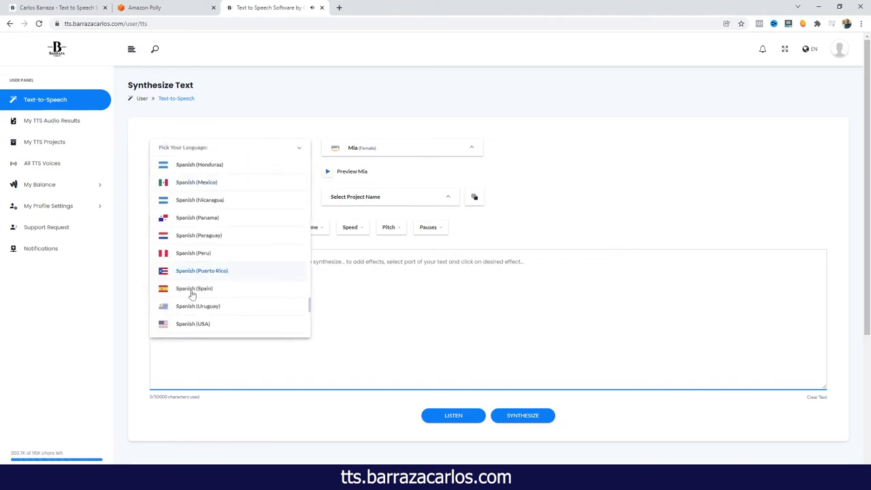
scroll(204, 294, "down", 1)
left_click(198, 284)
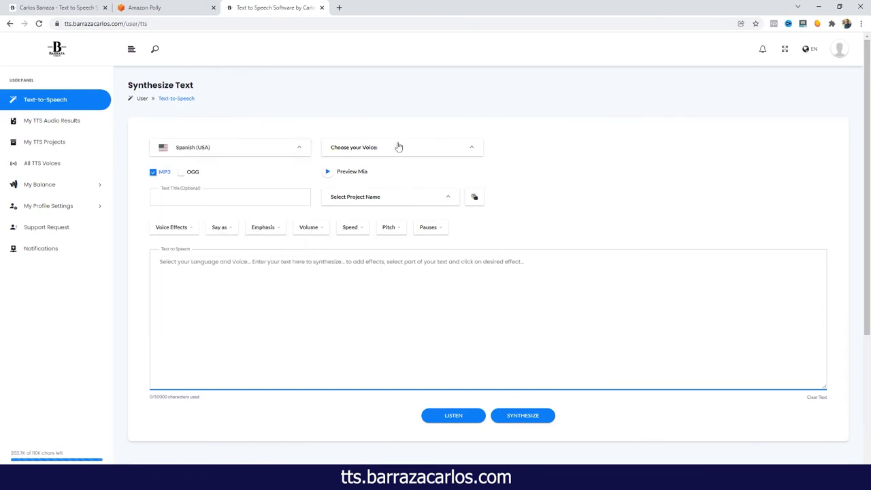
Choose the AWS neural female voice Lupe for US Spanish and play its preview.
left_click(370, 147)
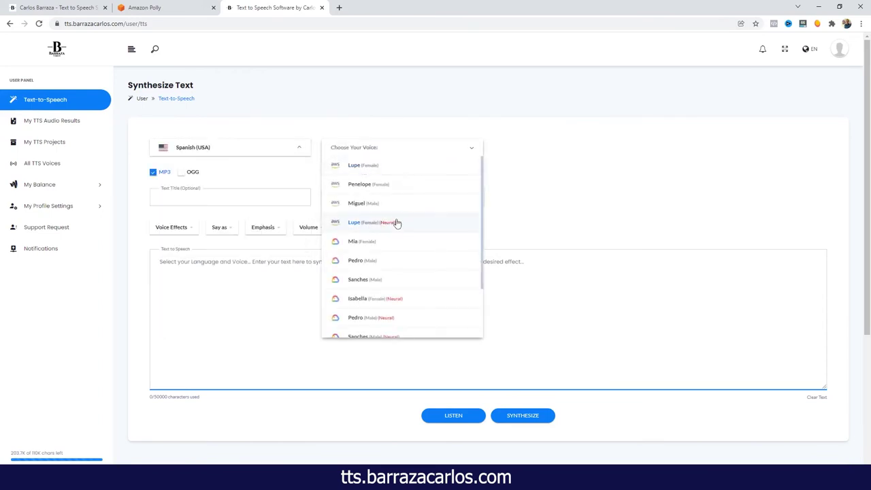
left_click(368, 222)
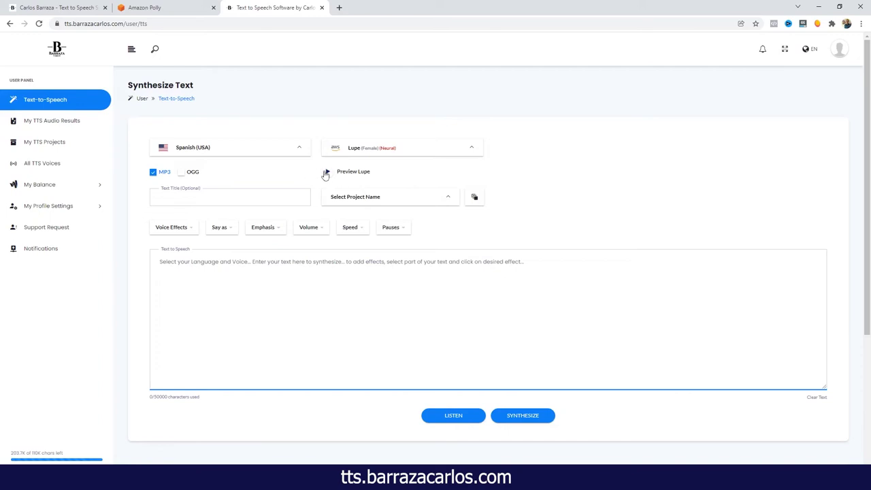
left_click(328, 172)
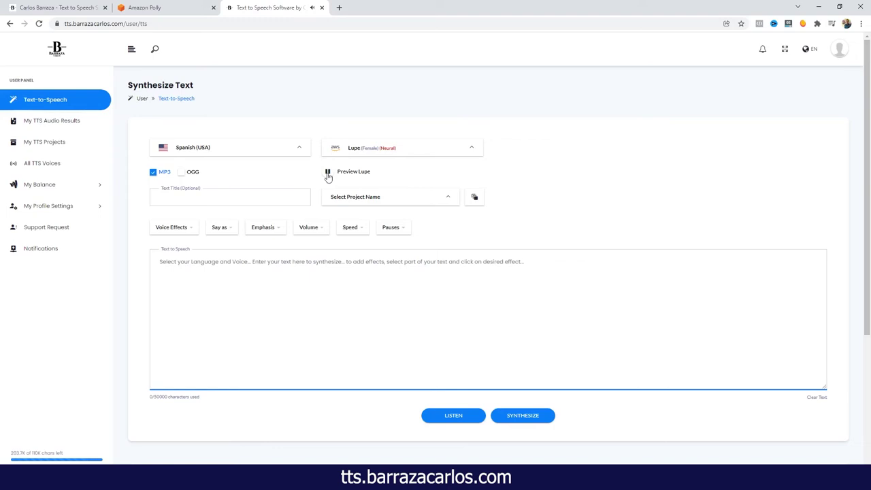
Change the synthesis language to Thai (Thailand) and check its available voices.
left_click(276, 151)
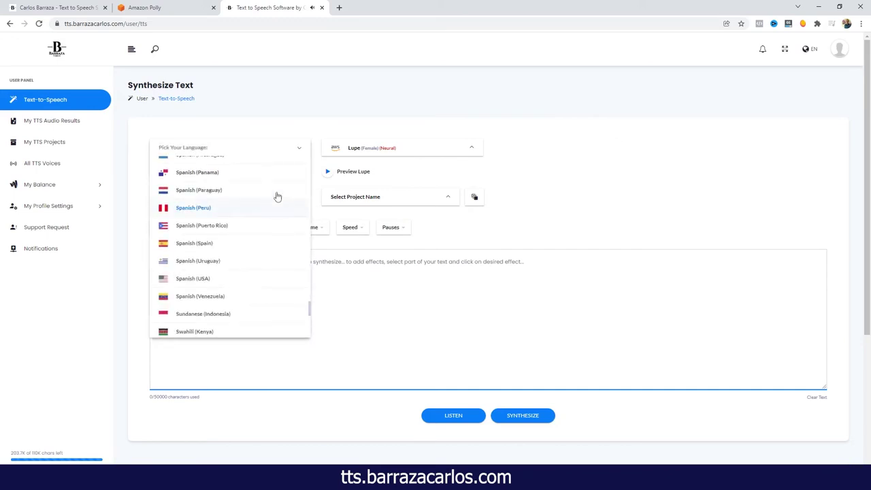
scroll(271, 195, "down", 5)
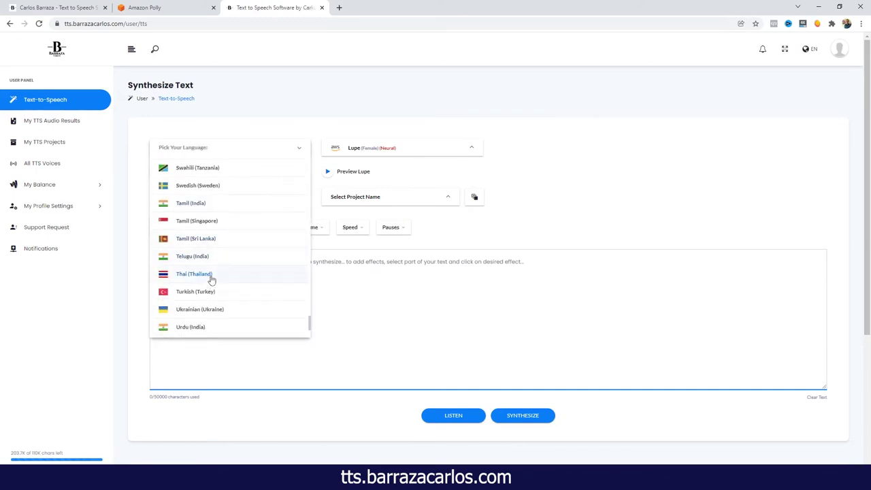
left_click(211, 276)
left_click(342, 159)
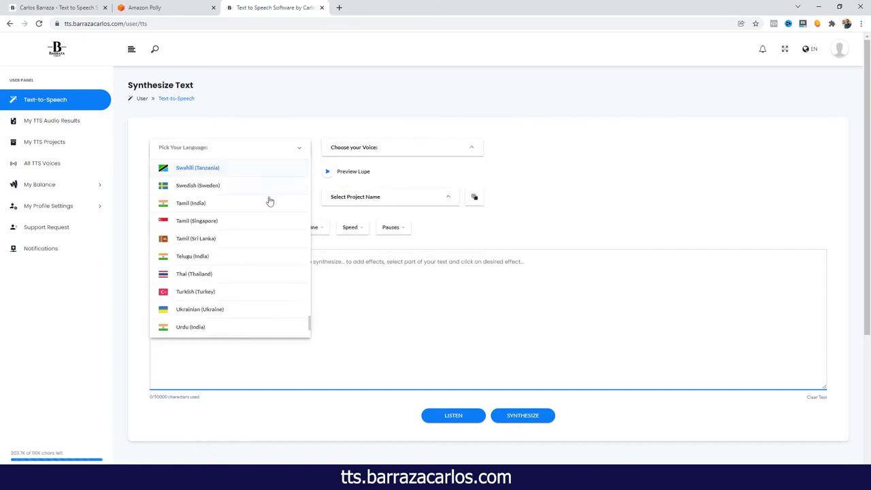
Change the synthesis language to Vietnamese (Vietnam) and look through the voices offered for it.
scroll(266, 200, "down", 2)
left_click(226, 300)
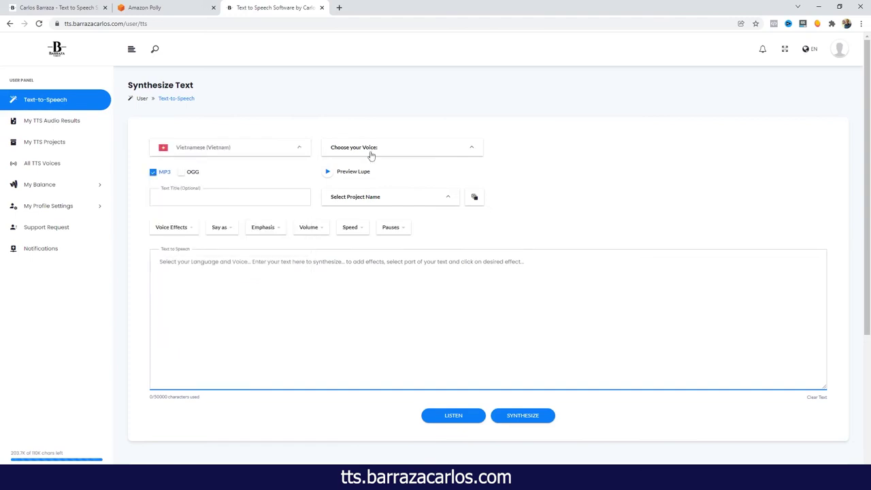
left_click(369, 148)
scroll(368, 218, "down", 1)
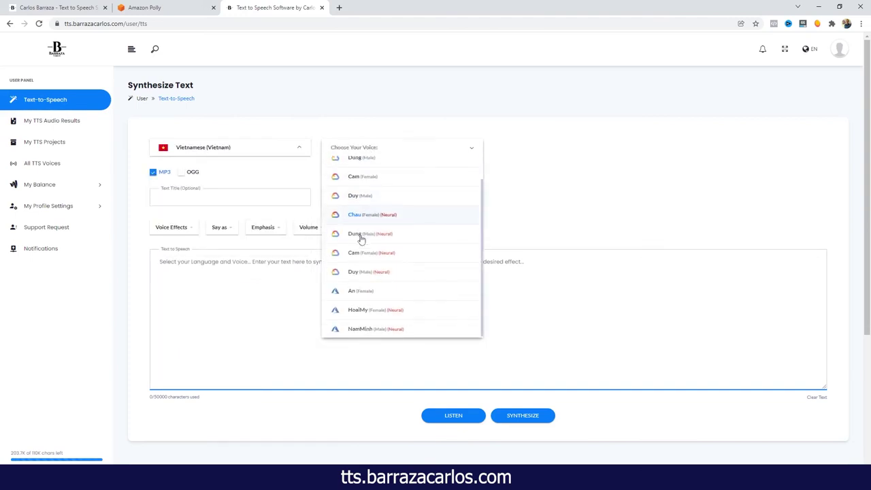
Change the synthesis language to English (USA).
left_click(257, 151)
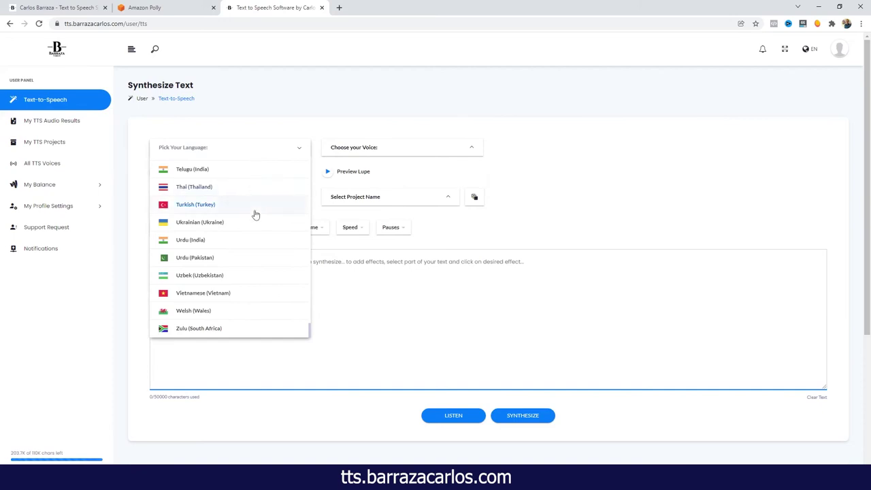
scroll(250, 216, "up", 3)
scroll(252, 219, "up", 5)
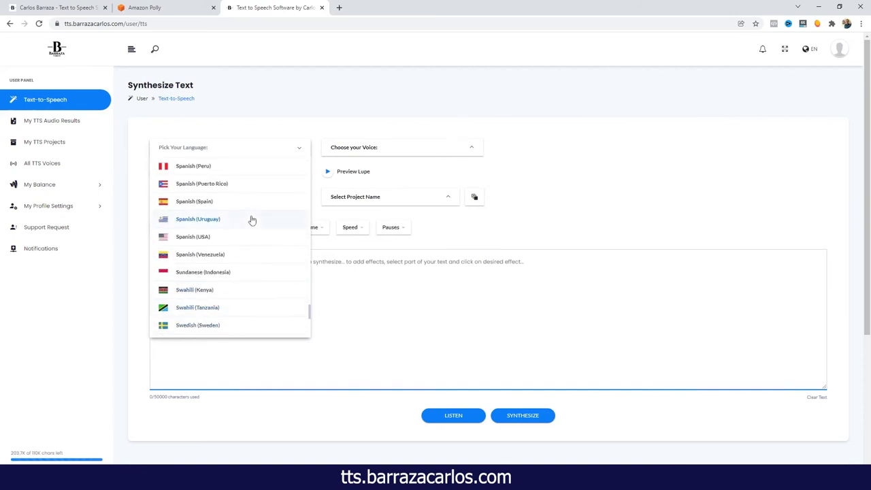
scroll(252, 219, "up", 8)
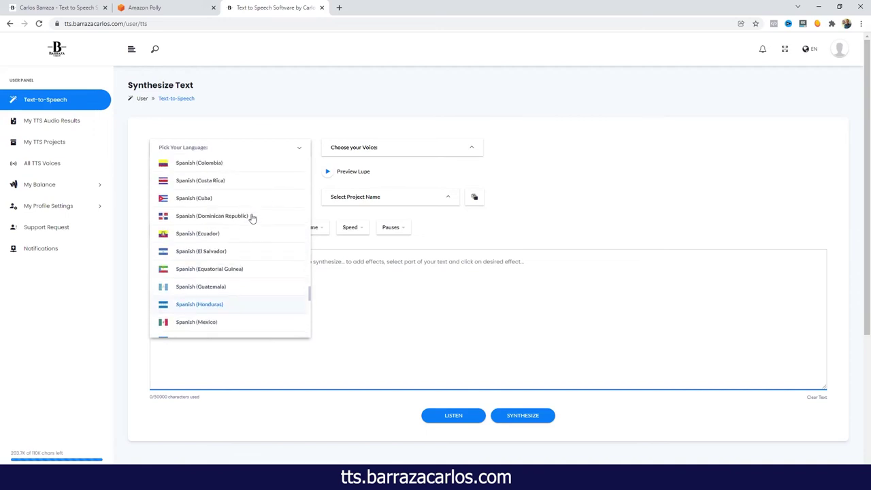
scroll(249, 218, "up", 5)
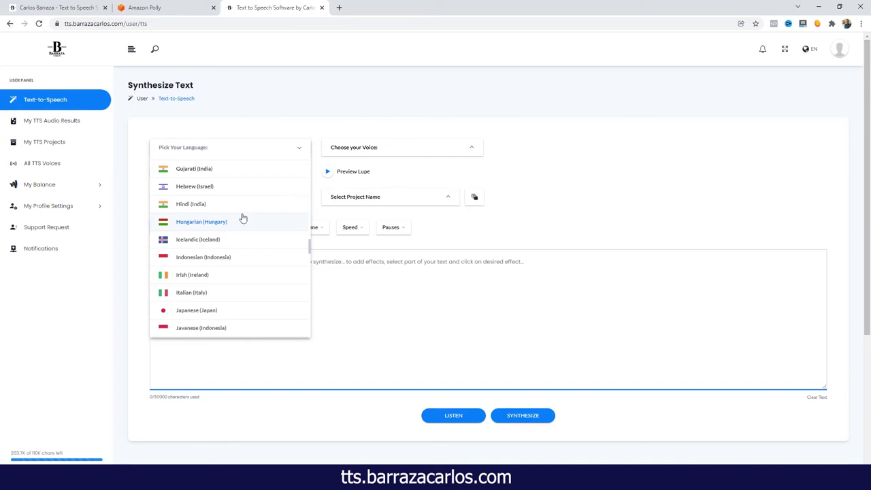
scroll(243, 217, "up", 5)
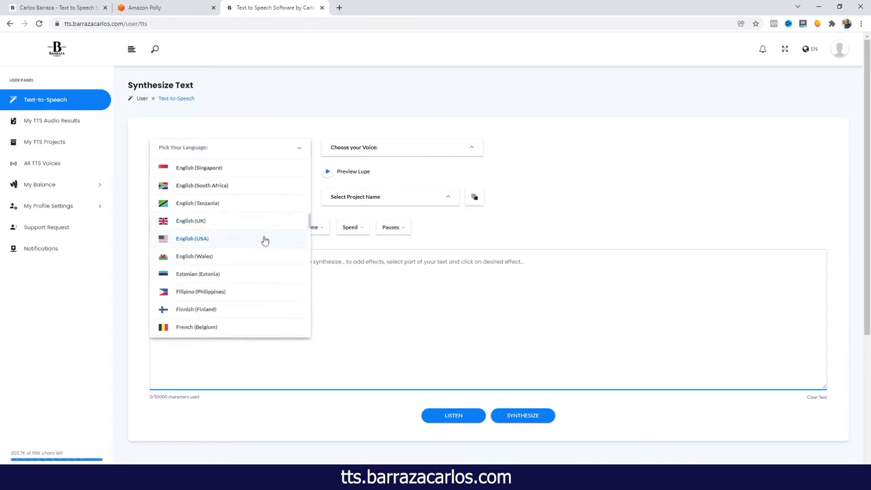
left_click(265, 241)
Choose the AWS neural male voice Matthew for US English.
left_click(361, 150)
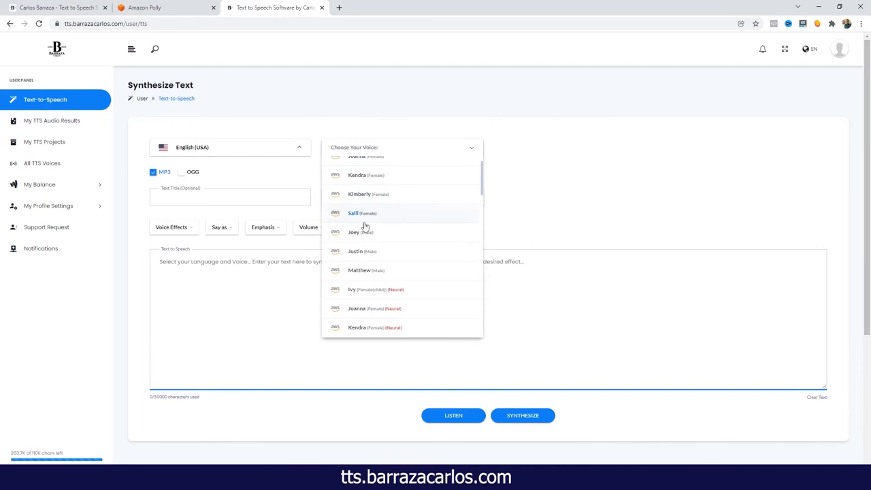
scroll(358, 232, "down", 2)
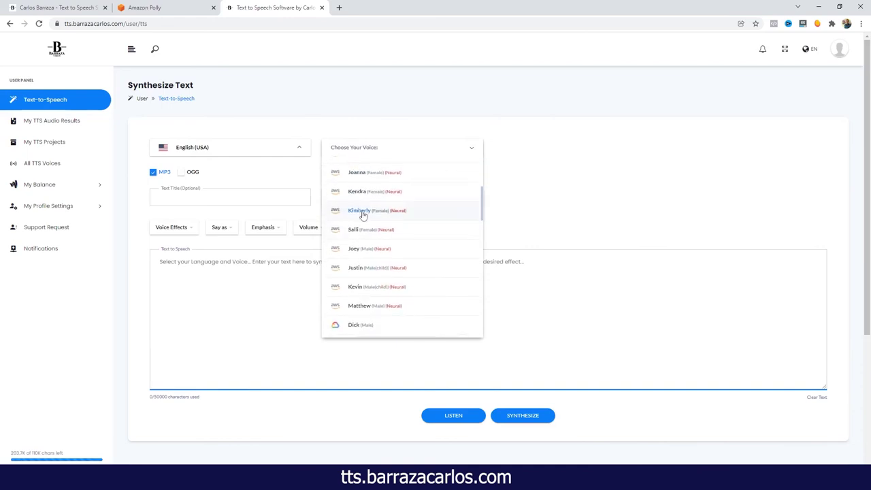
left_click(351, 308)
Enter "Hi, I am Matthew. I live in New York. I am 32 years old." as the text to speak.
left_click(296, 270)
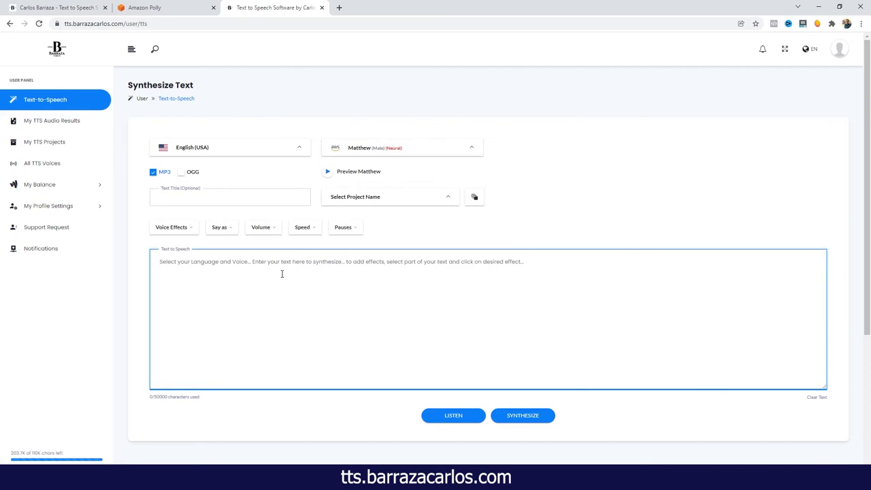
type("Hi")
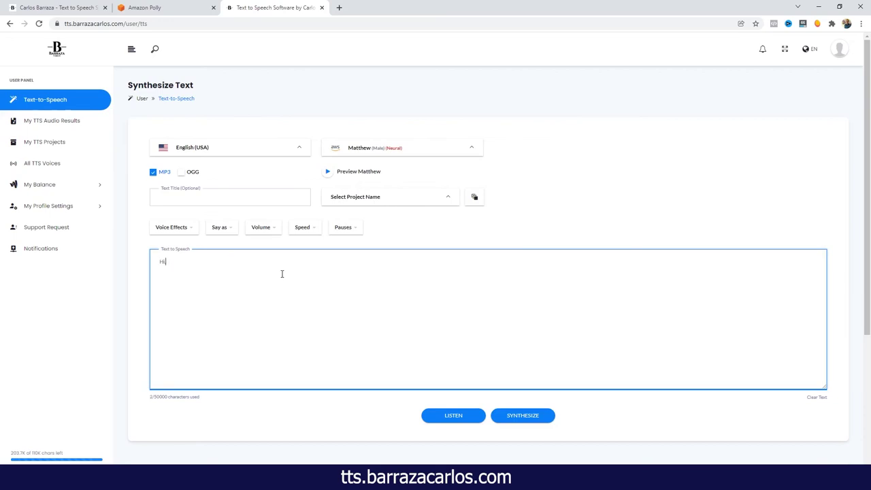
type(", I am Matthew. I live in New York. I am 32 years old.")
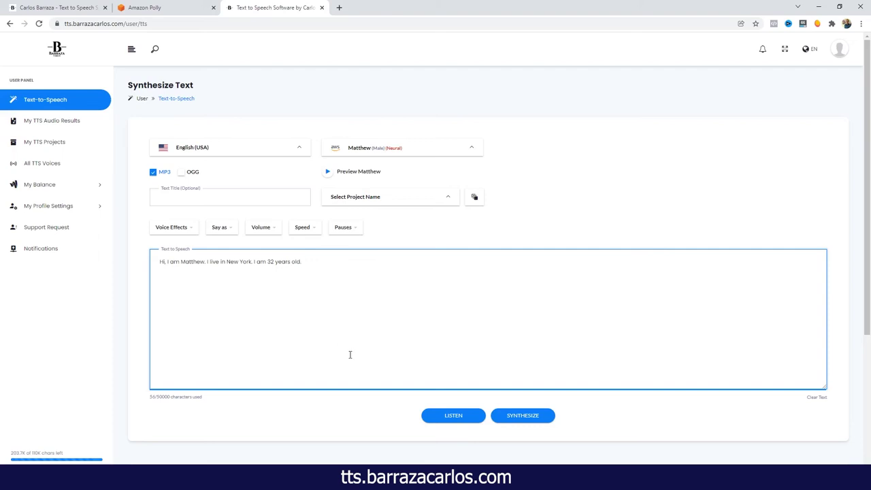
left_click(450, 418)
double_click(153, 397)
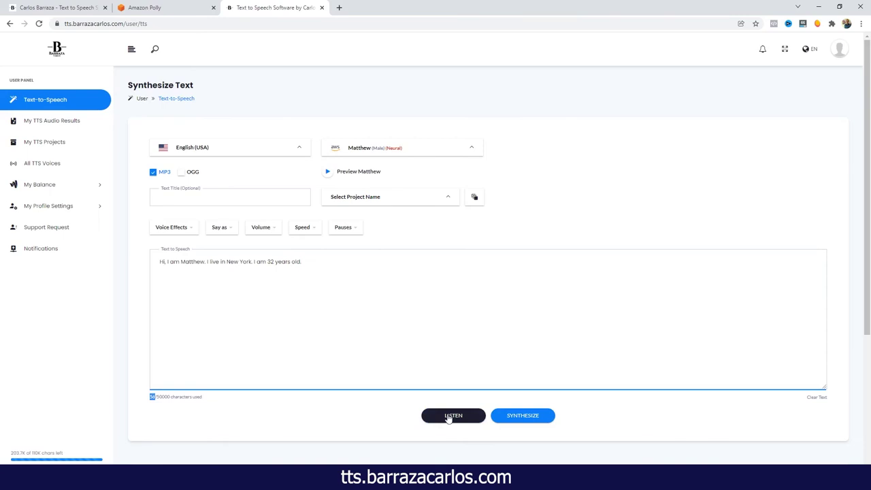
left_click(360, 384)
left_click(512, 418)
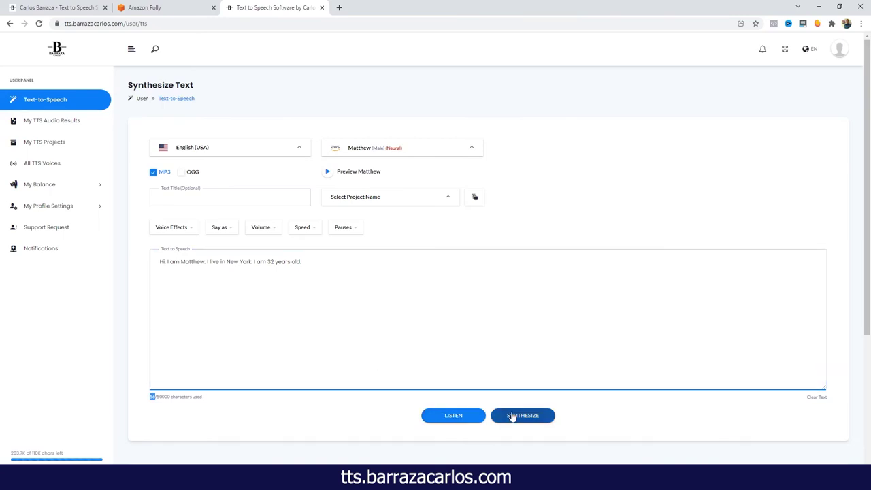
Listen to the entered text spoken by the Matthew voice, closing the player after playback.
left_click(331, 311)
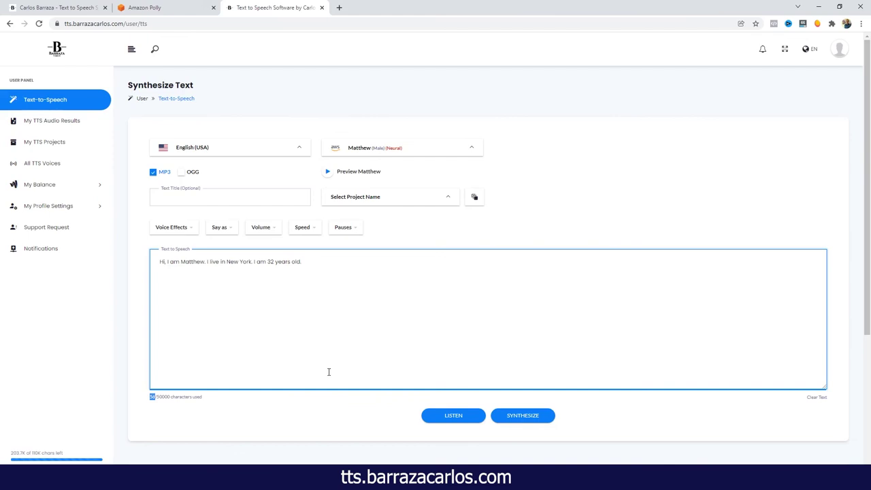
left_click(465, 421)
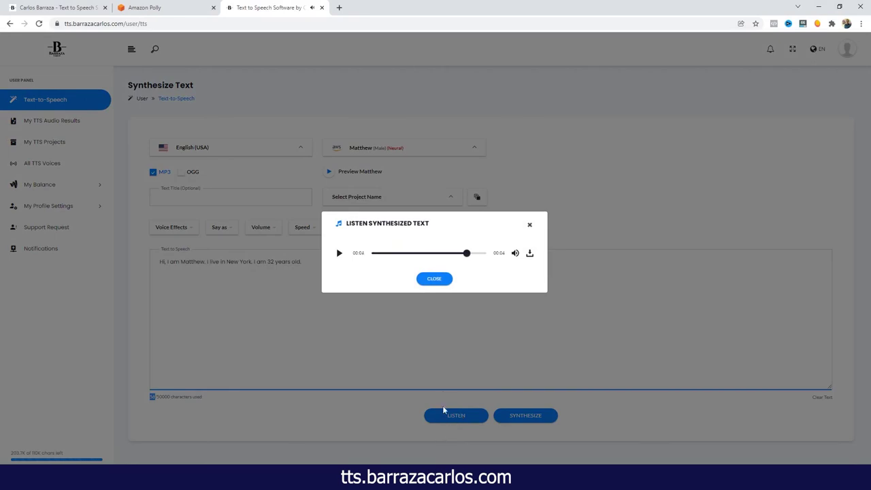
left_click(435, 279)
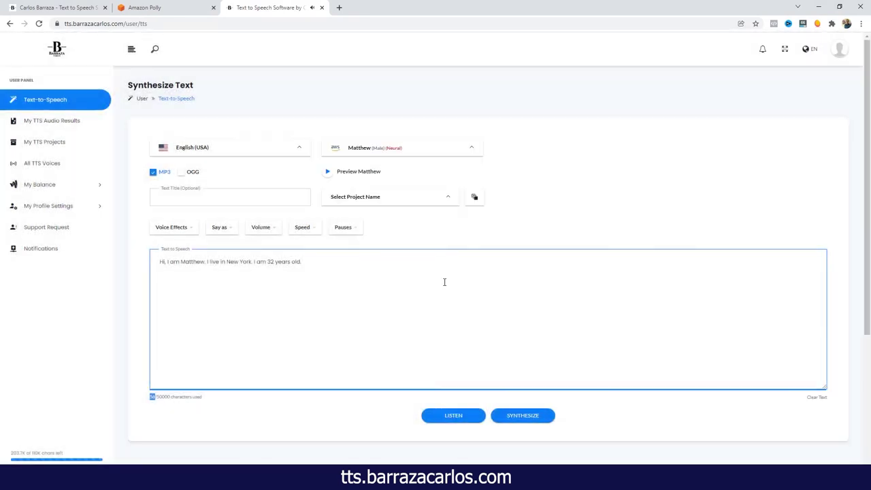
Synthesize the Matthew text as an MP3 and check its entry in the current day's results.
left_click(521, 418)
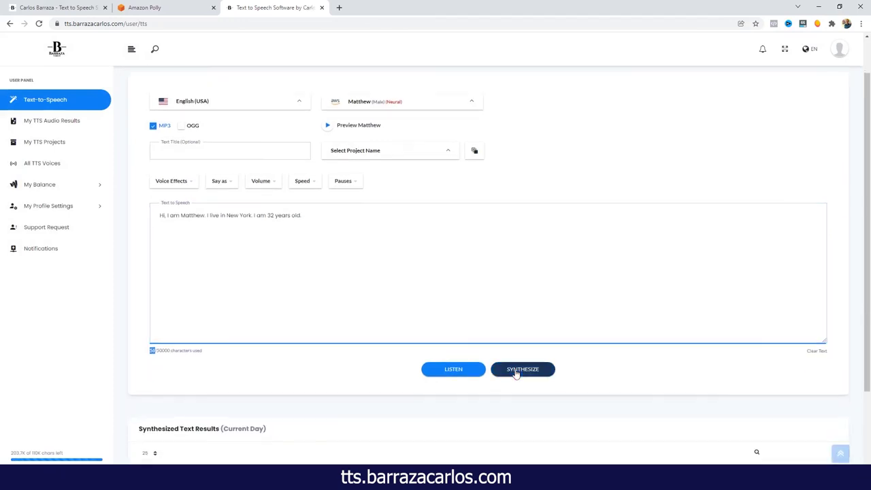
scroll(516, 372, "down", 2)
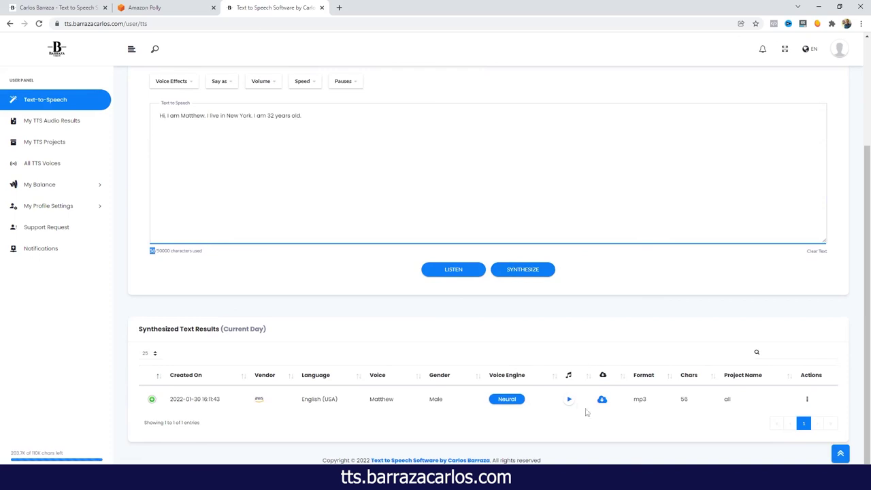
scroll(602, 402, "up", 2)
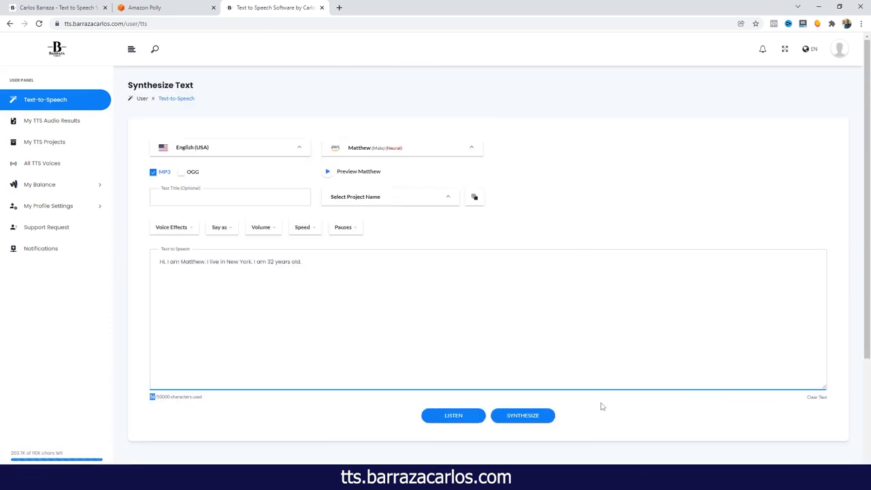